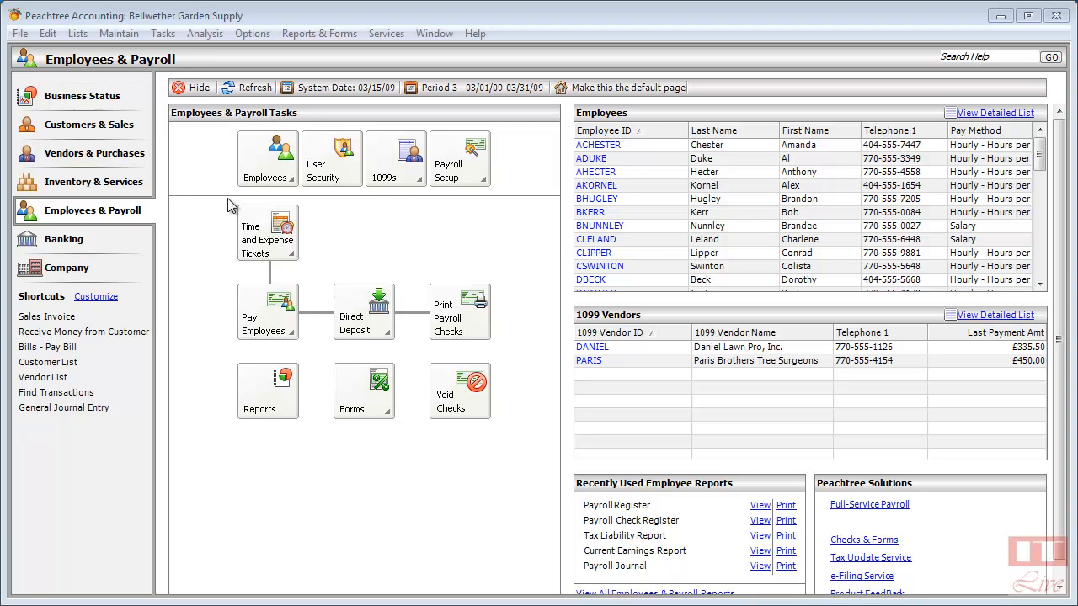
Open the first listed employee's record in Maintain Employees & Sales Reps and review its pay information.
{"action": "left_click", "coordinate": [119, 34]}
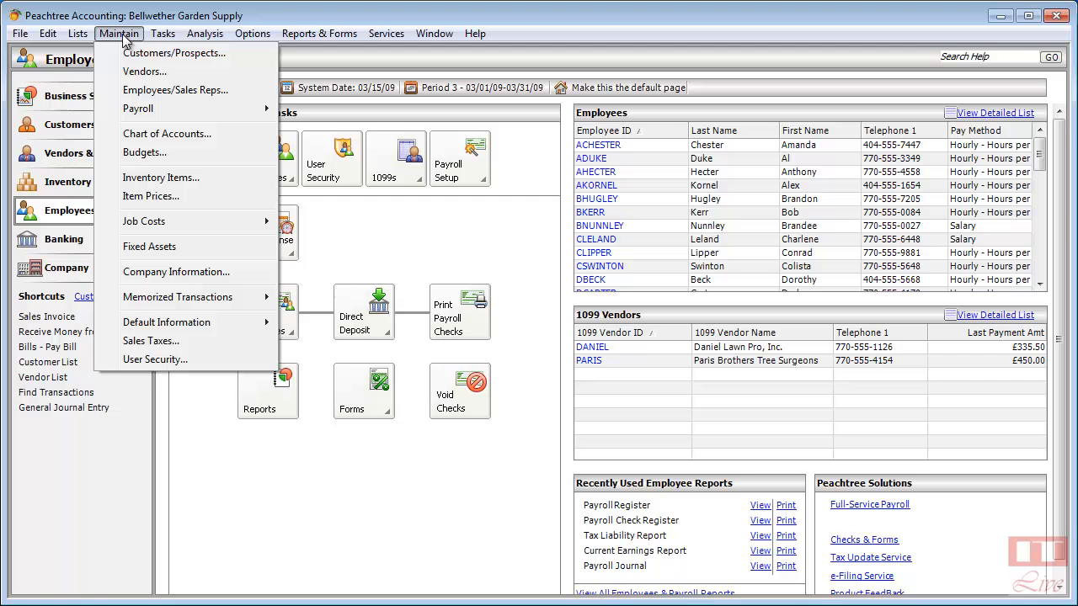
{"action": "left_click", "coordinate": [118, 91]}
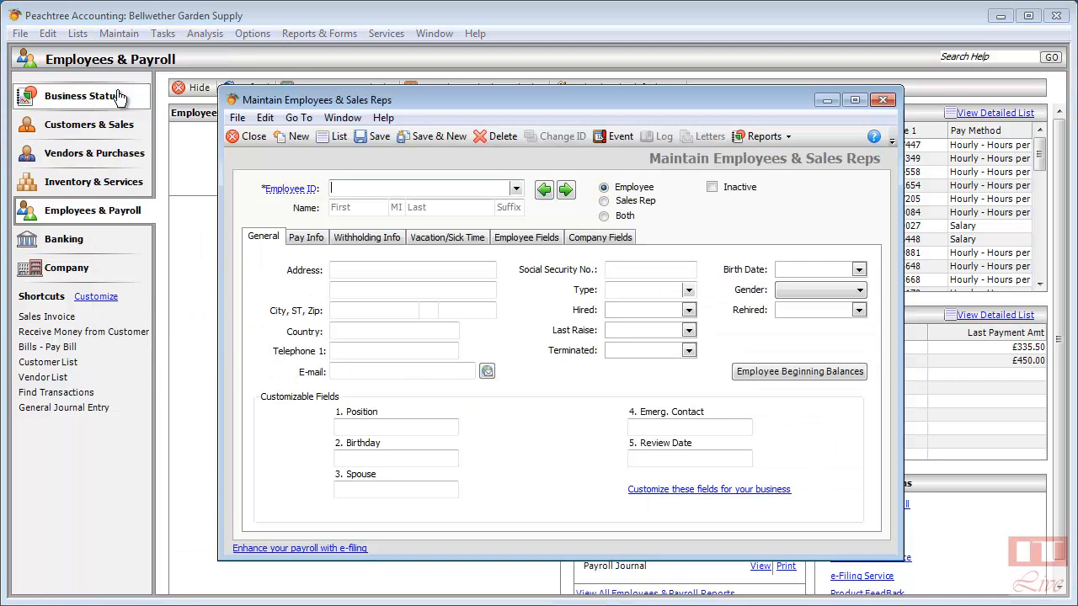
{"action": "left_click_drag", "start_coordinate": [371, 101], "coordinate": [215, 77]}
{"action": "left_click", "coordinate": [369, 167]}
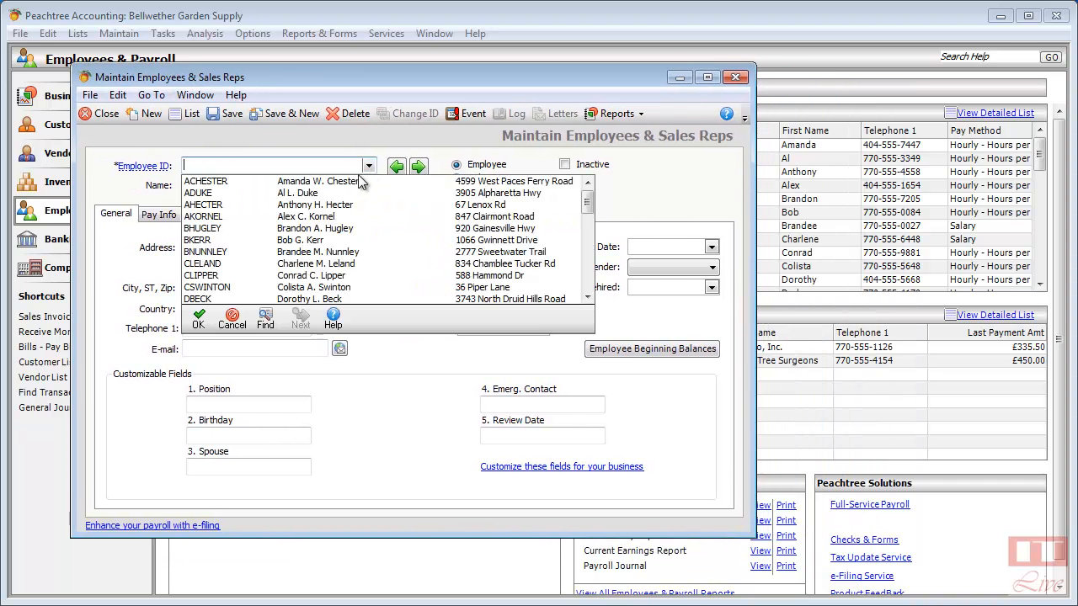
{"action": "left_click", "coordinate": [346, 180]}
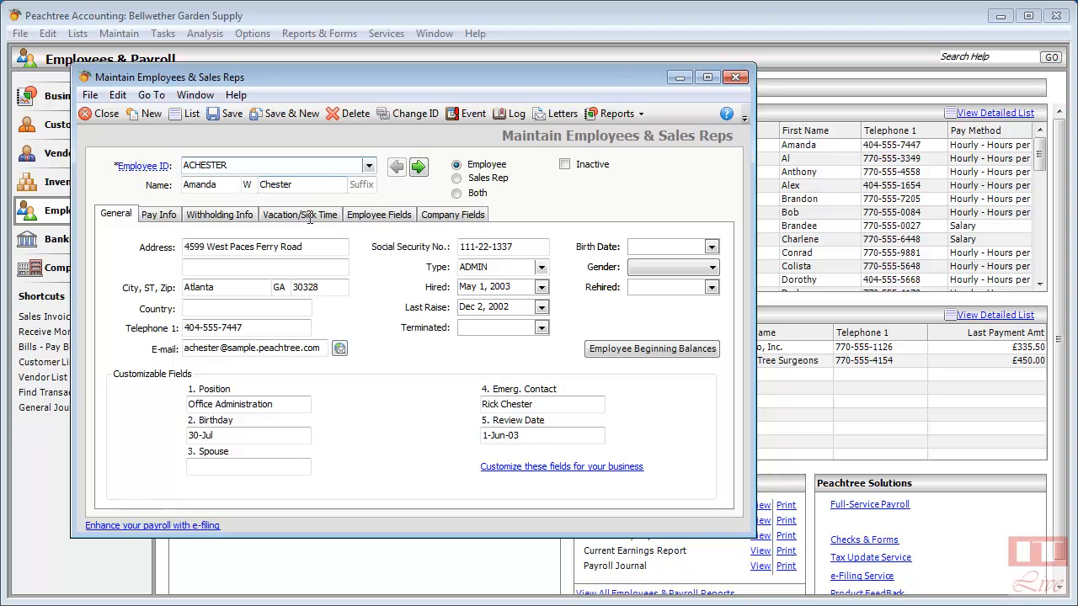
{"action": "left_click", "coordinate": [160, 215]}
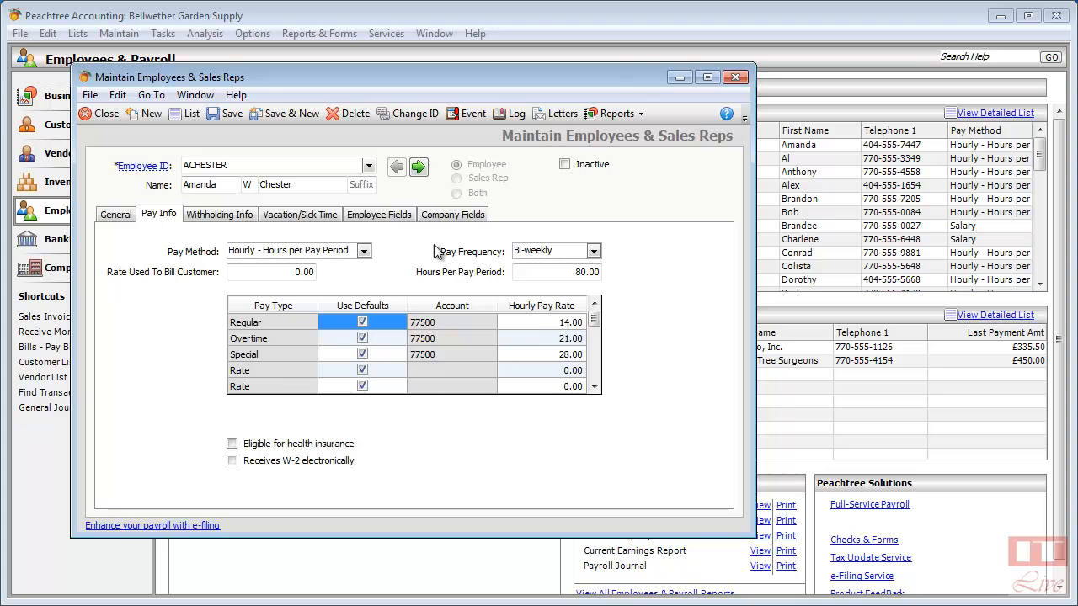
{"action": "left_click", "coordinate": [102, 113]}
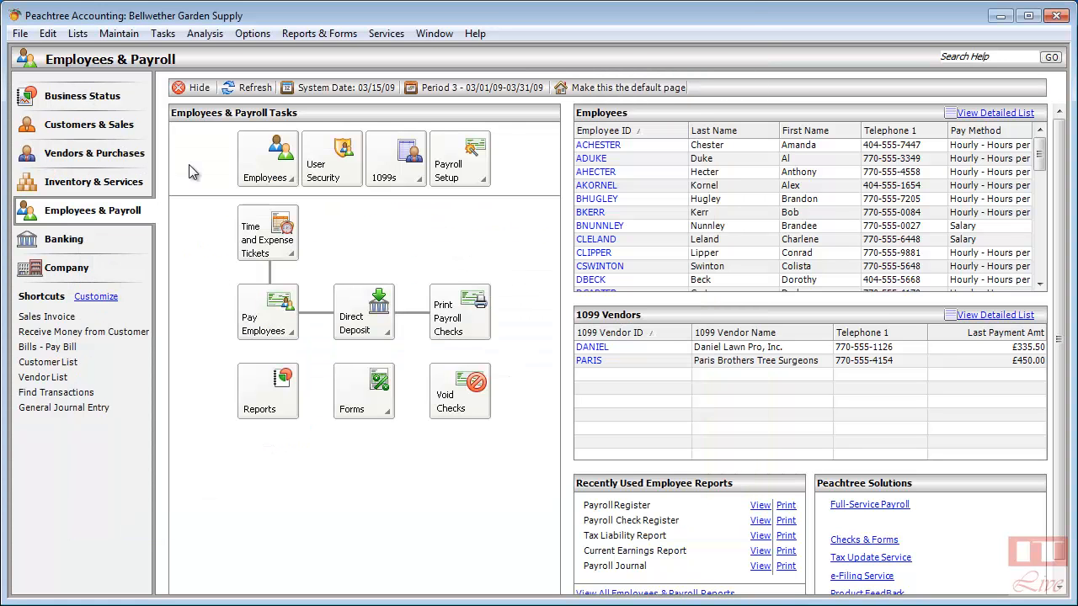
Try a single Payroll Entry for the first employee with 70 regular hours, and close it without saving.
{"action": "left_click", "coordinate": [163, 34]}
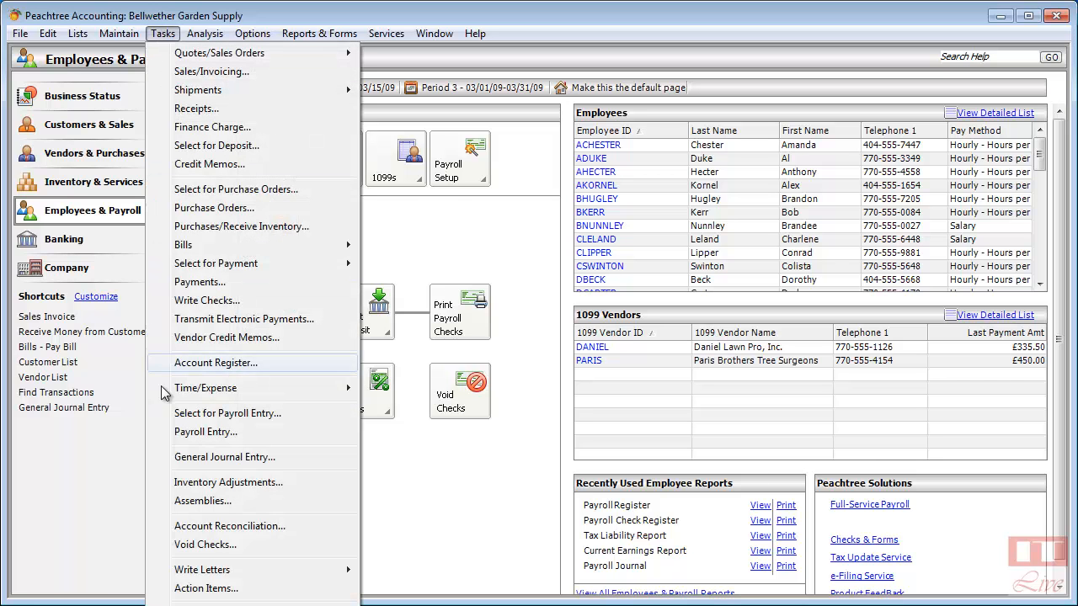
{"action": "left_click", "coordinate": [166, 438]}
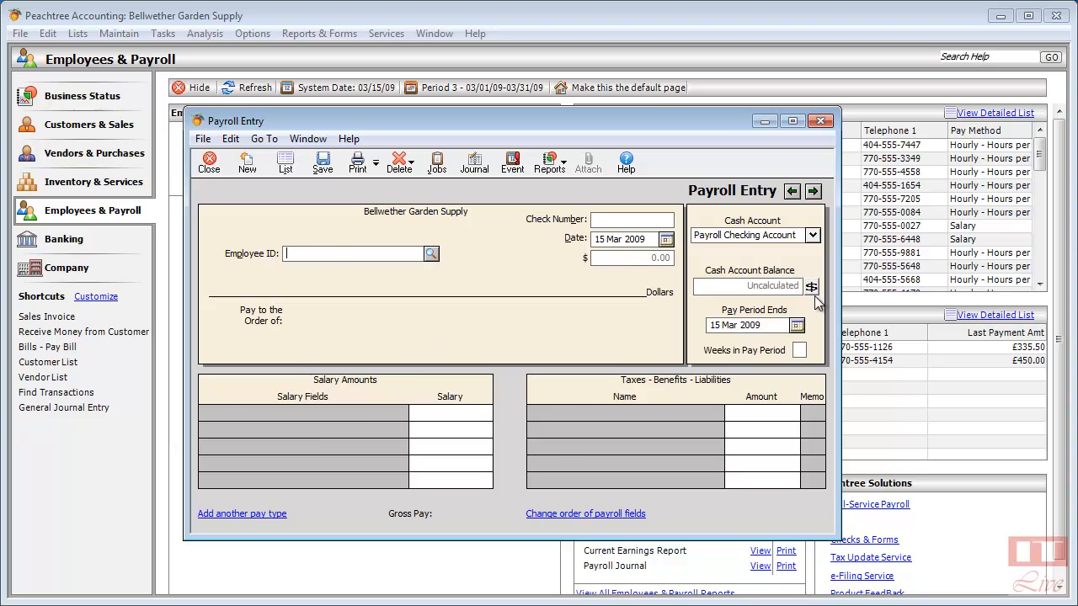
{"action": "left_click", "coordinate": [814, 192]}
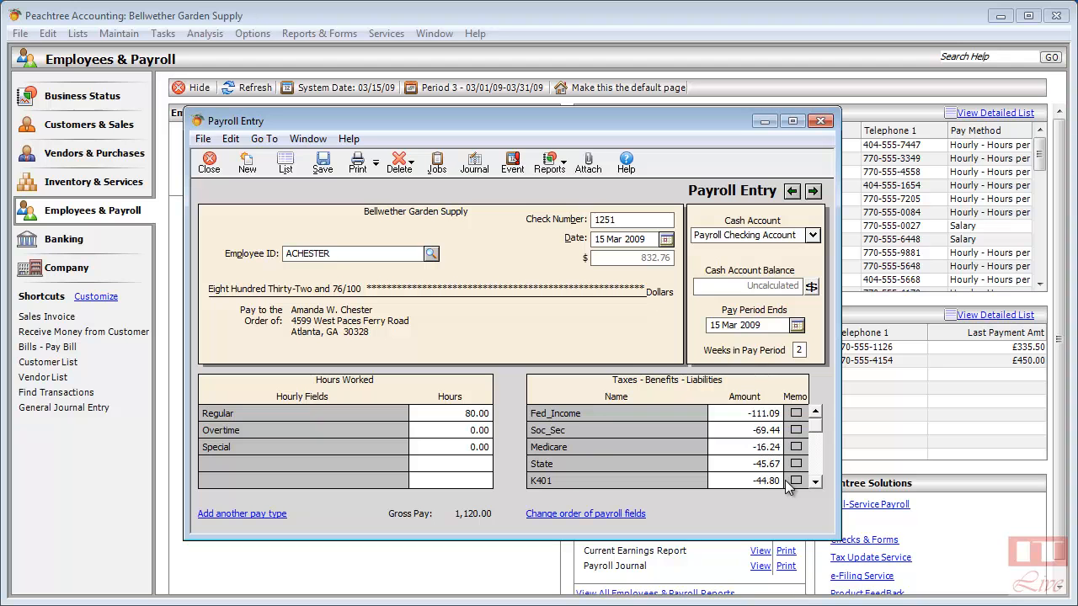
{"action": "left_click", "coordinate": [448, 413]}
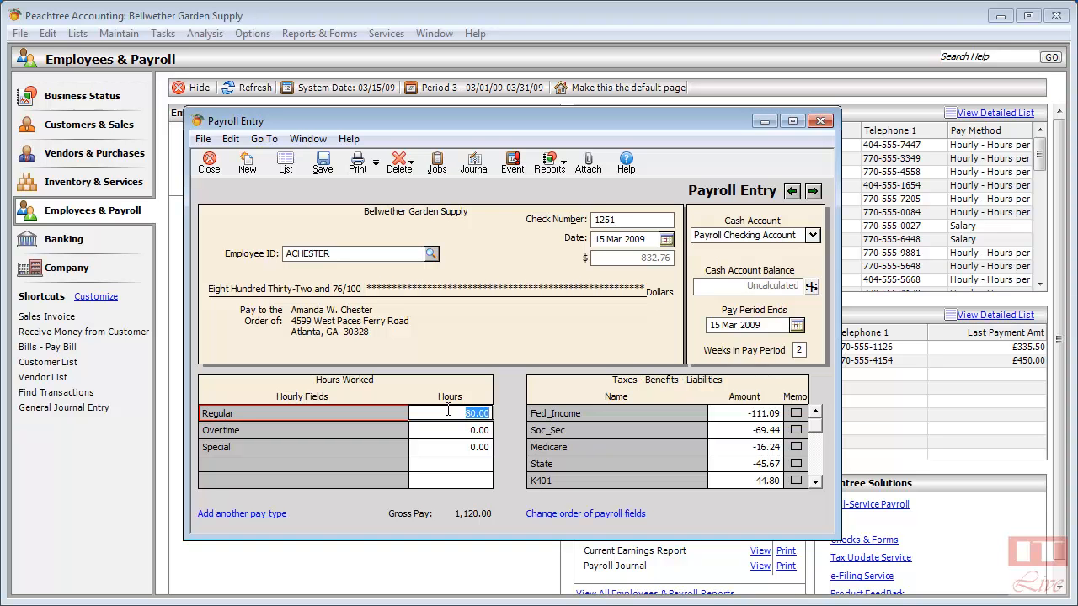
{"action": "type", "text": "70"}
{"action": "key", "text": "Tab"}
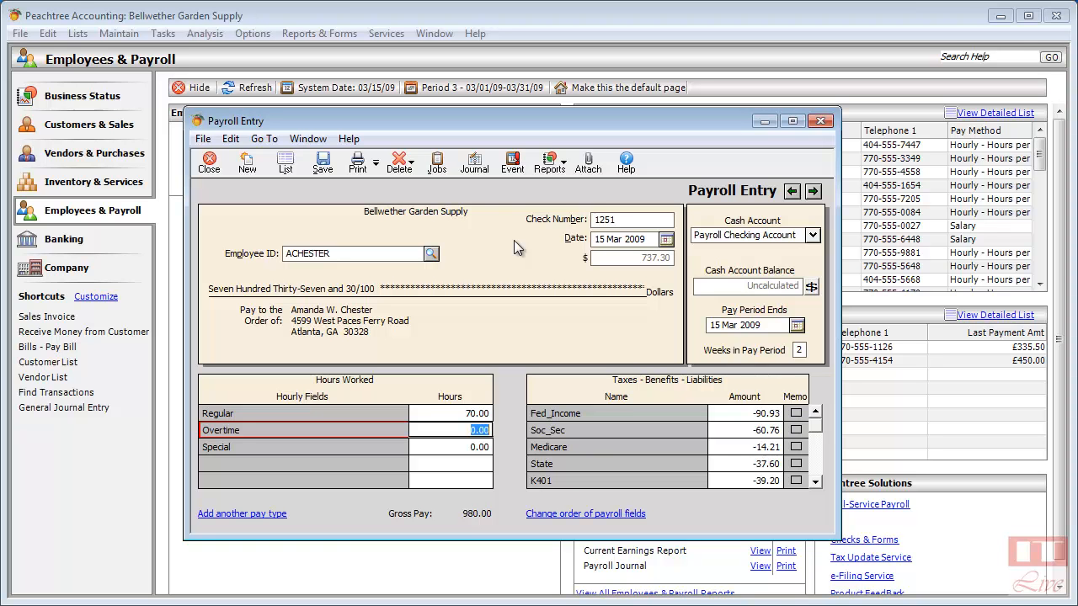
{"action": "left_click", "coordinate": [220, 173]}
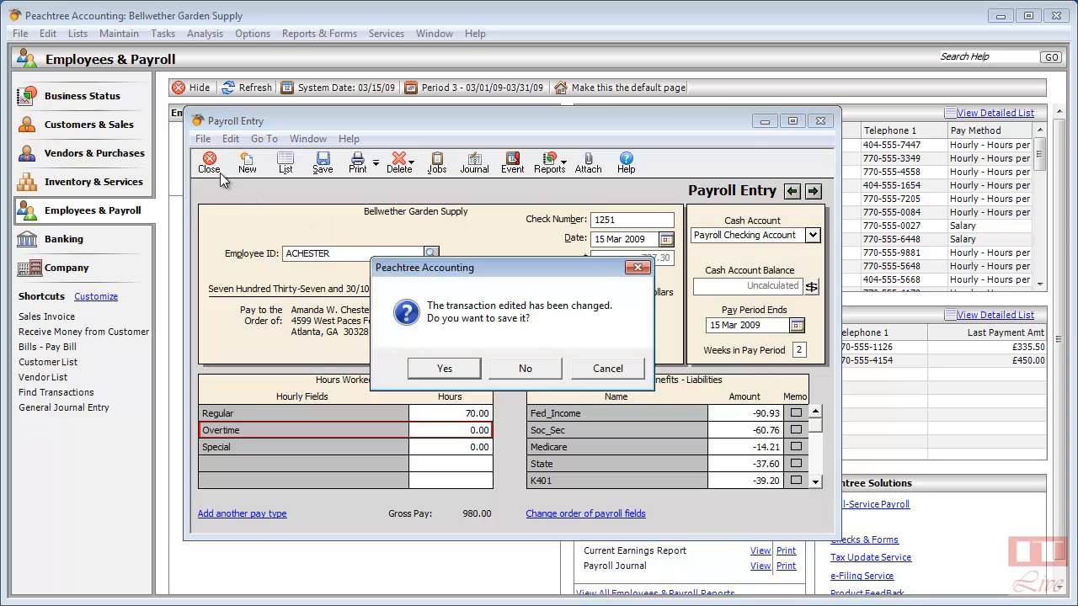
{"action": "left_click", "coordinate": [543, 376]}
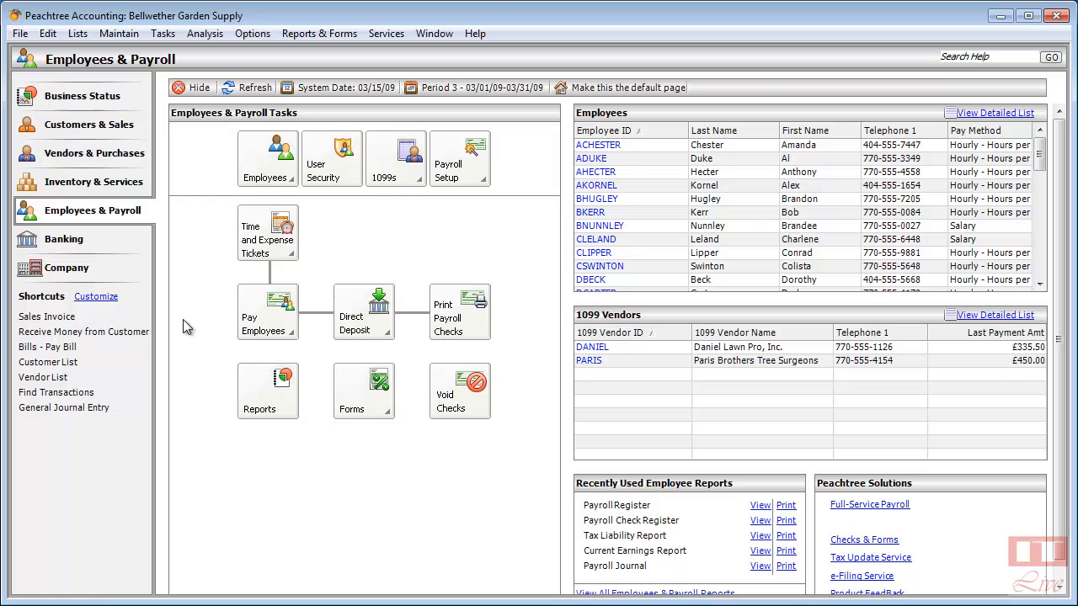
Select employees for payroll entry, excluding the annual pay frequency and including all employees.
{"action": "left_click", "coordinate": [160, 37]}
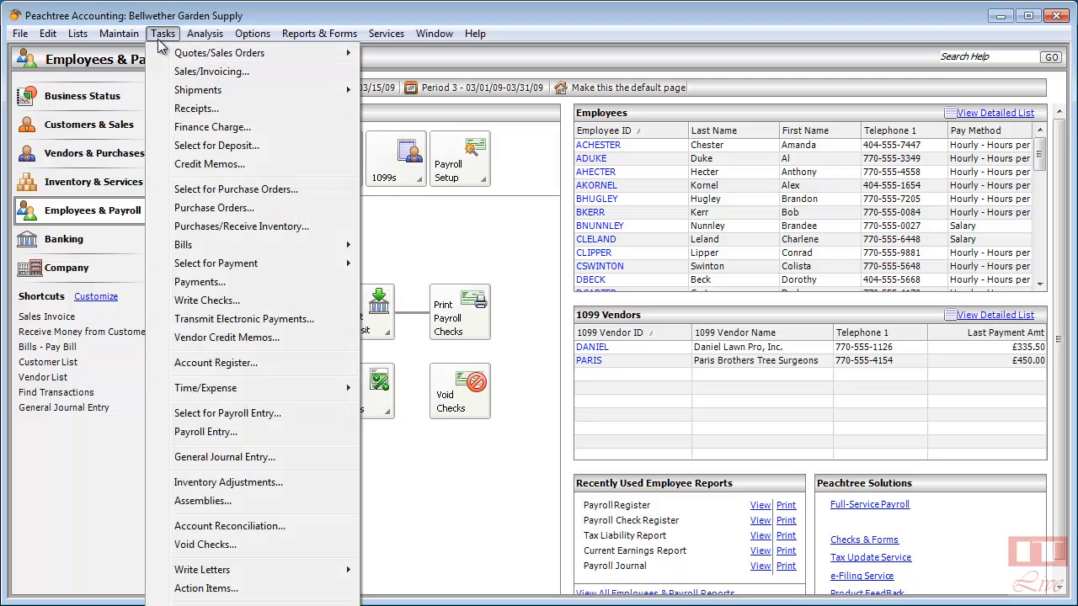
{"action": "left_click", "coordinate": [179, 413]}
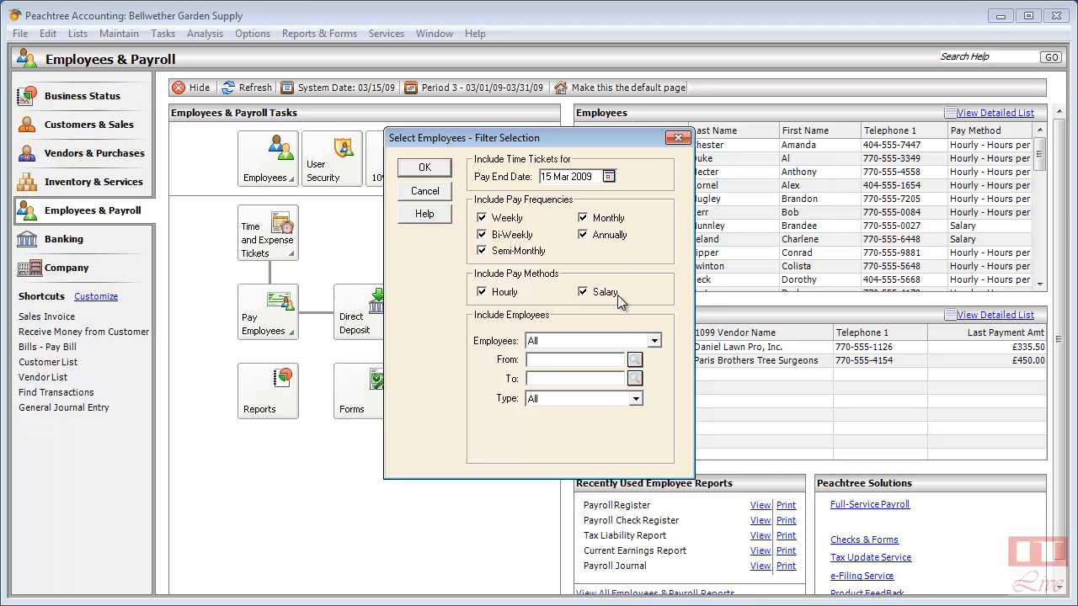
{"action": "left_click", "coordinate": [584, 235]}
{"action": "left_click", "coordinate": [480, 252]}
{"action": "left_click", "coordinate": [652, 342]}
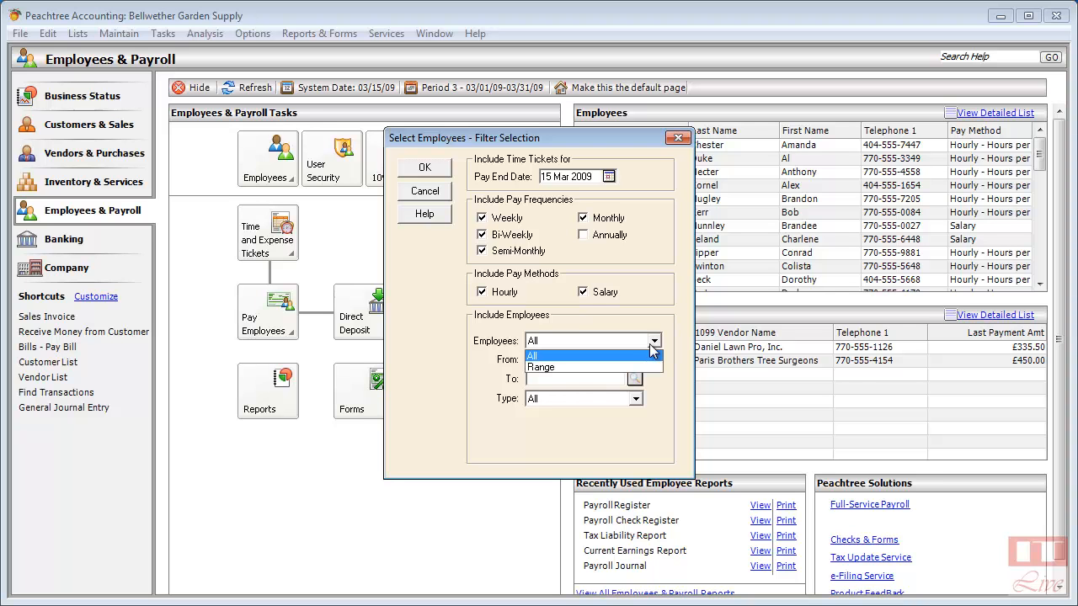
{"action": "left_click", "coordinate": [644, 368]}
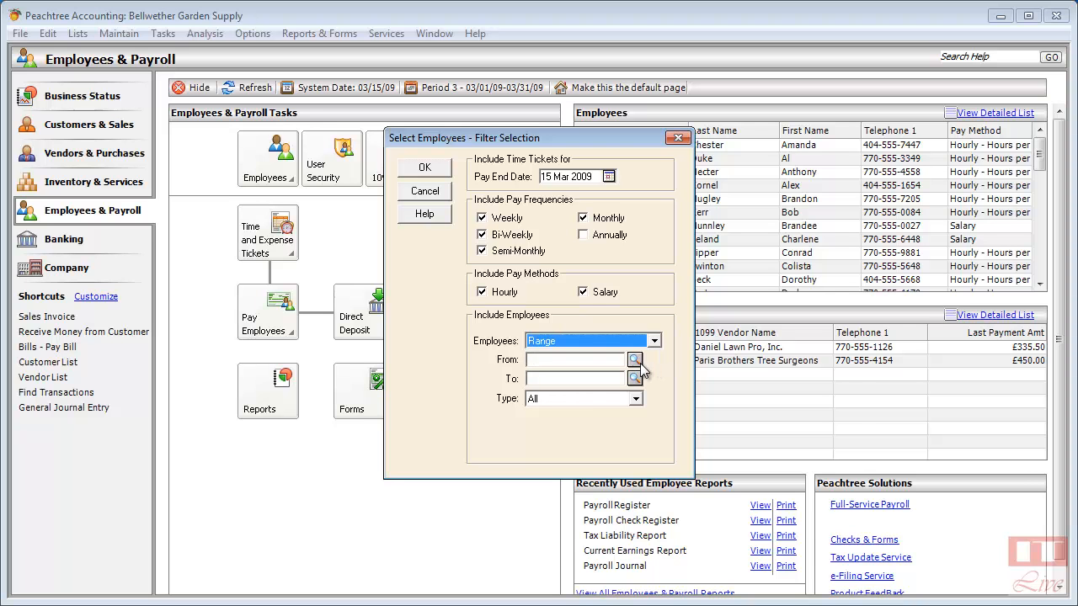
{"action": "left_click", "coordinate": [634, 360]}
{"action": "left_click", "coordinate": [634, 360]}
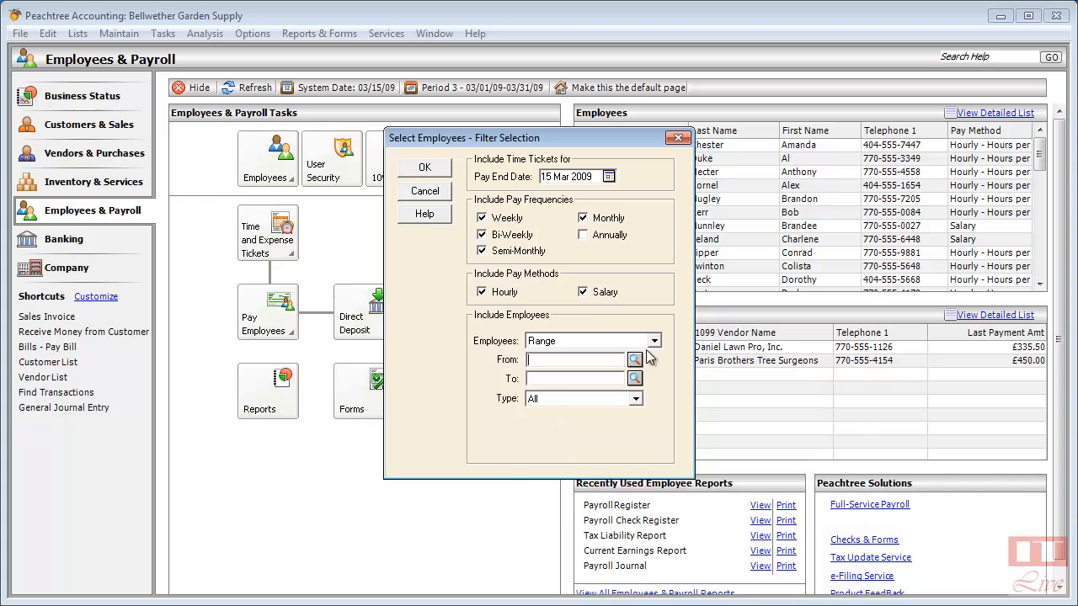
{"action": "left_click", "coordinate": [653, 341]}
{"action": "left_click", "coordinate": [640, 354]}
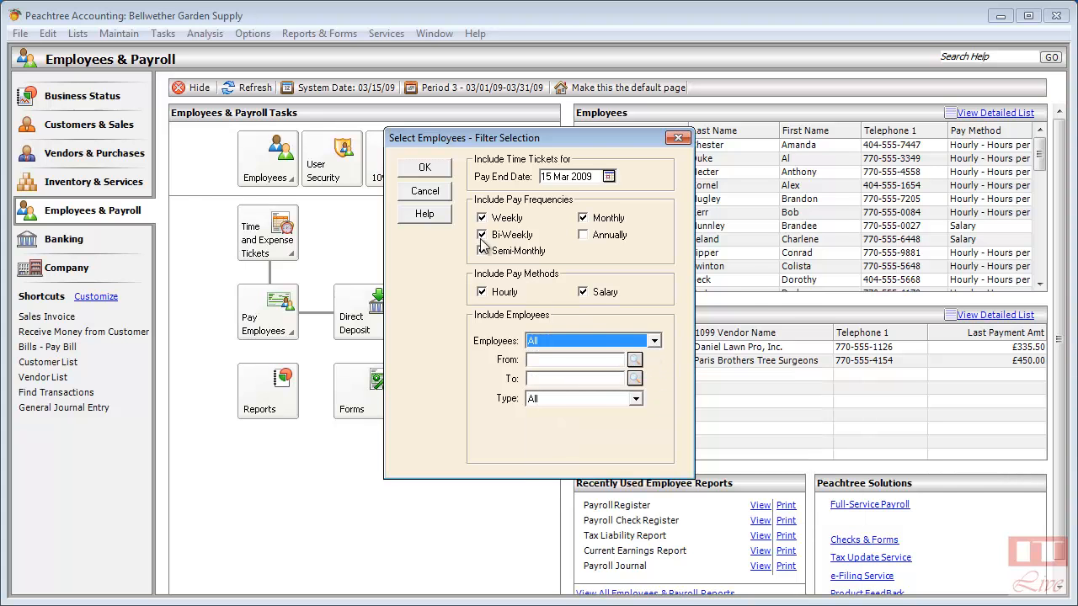
{"action": "left_click", "coordinate": [441, 173]}
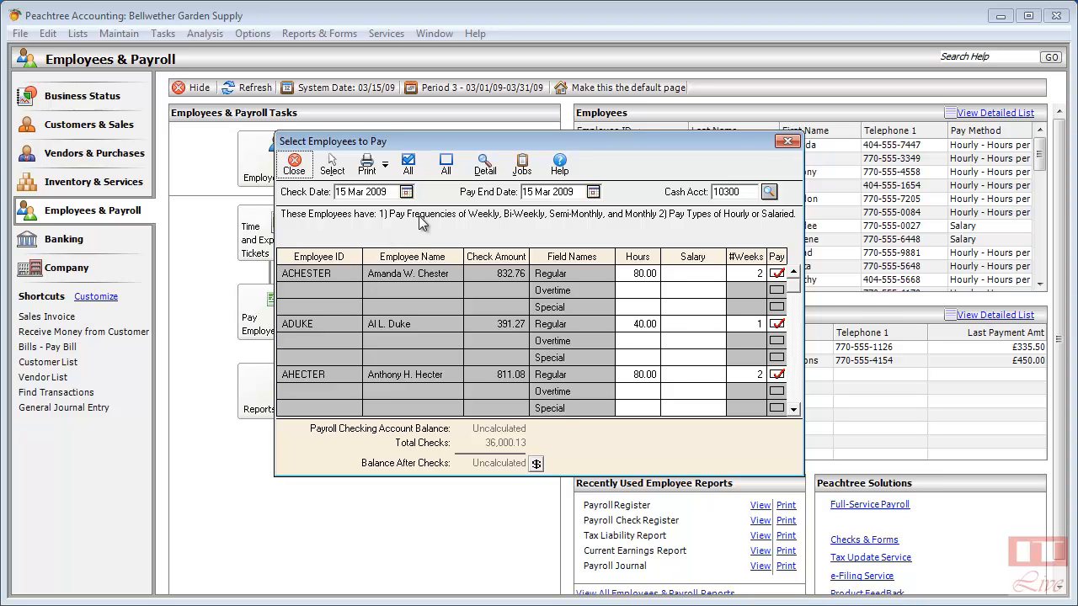
{"action": "left_click", "coordinate": [777, 272]}
{"action": "left_click", "coordinate": [776, 273]}
{"action": "left_click", "coordinate": [776, 273]}
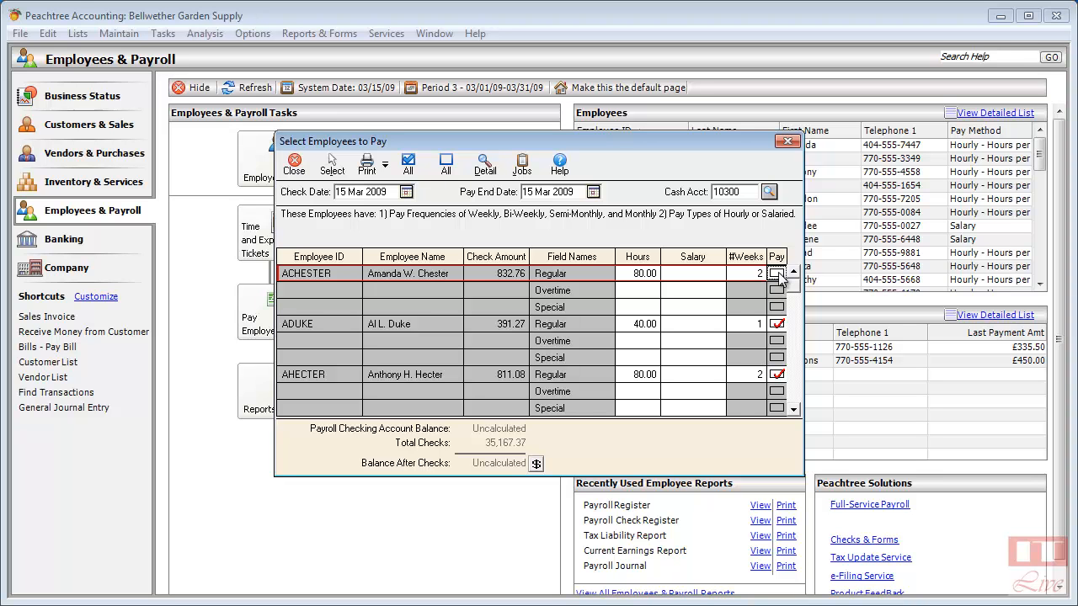
{"action": "left_click", "coordinate": [778, 275]}
Set the first employee's regular hours to 70 in the list of employees to pay.
{"action": "left_click_drag", "start_coordinate": [537, 142], "coordinate": [483, 122]}
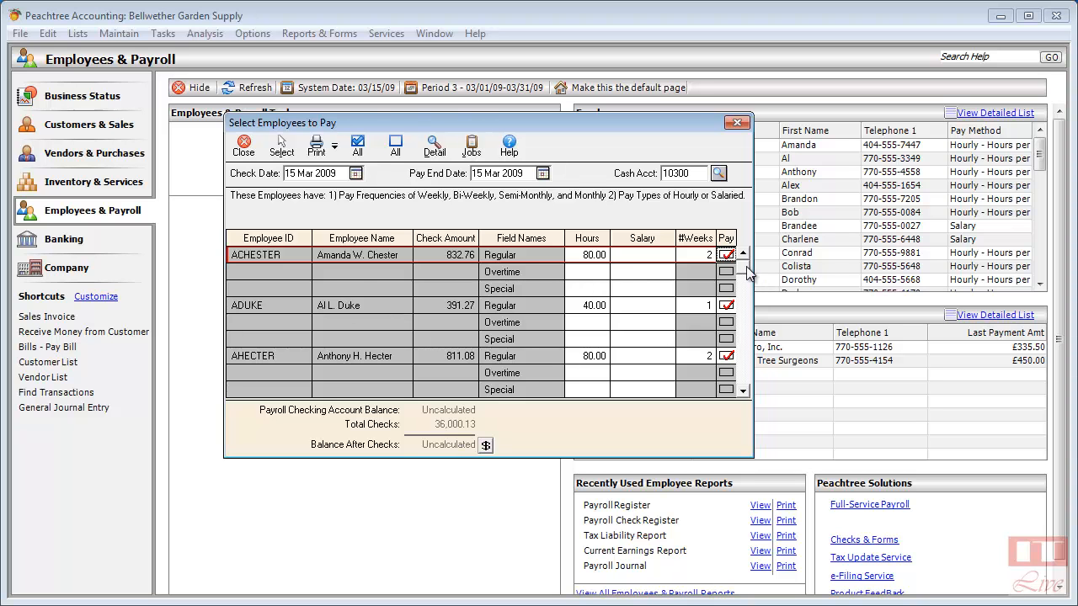
{"action": "left_click_drag", "start_coordinate": [745, 270], "coordinate": [748, 290]}
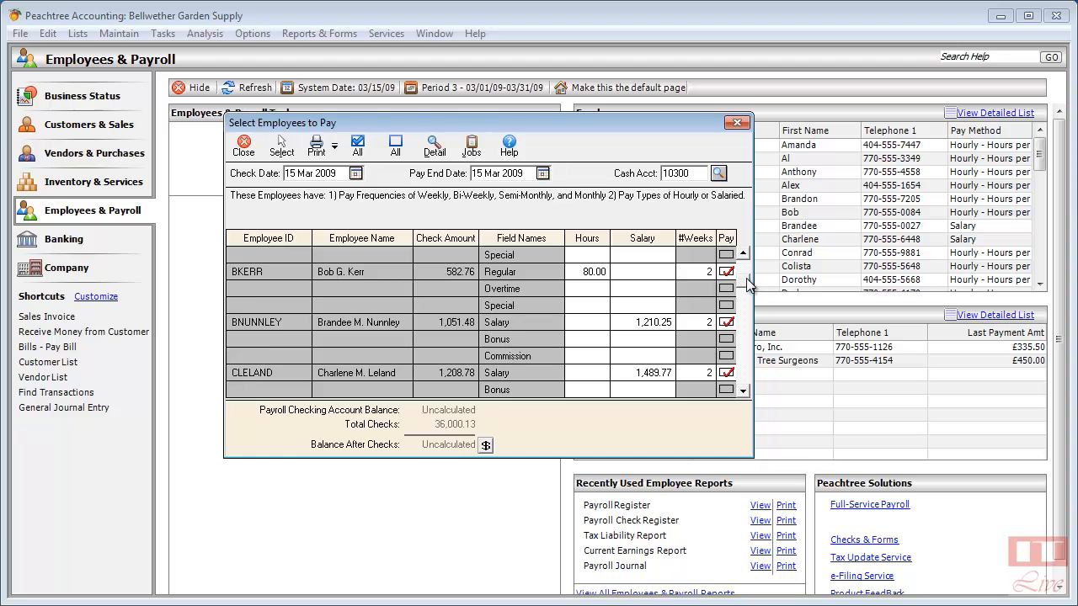
{"action": "left_click_drag", "start_coordinate": [748, 286], "coordinate": [746, 258]}
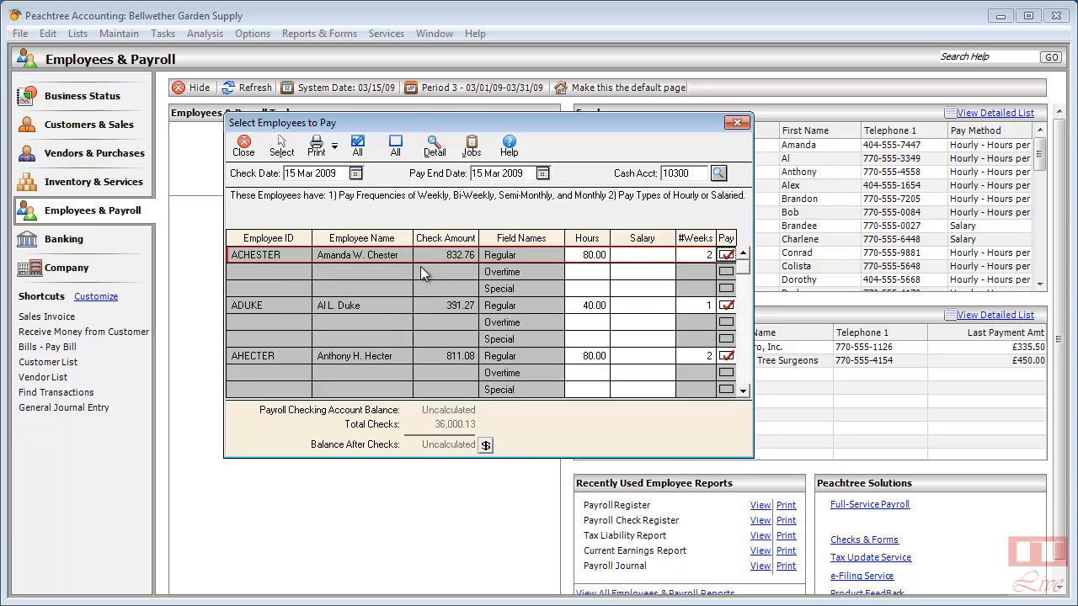
{"action": "left_click", "coordinate": [594, 254]}
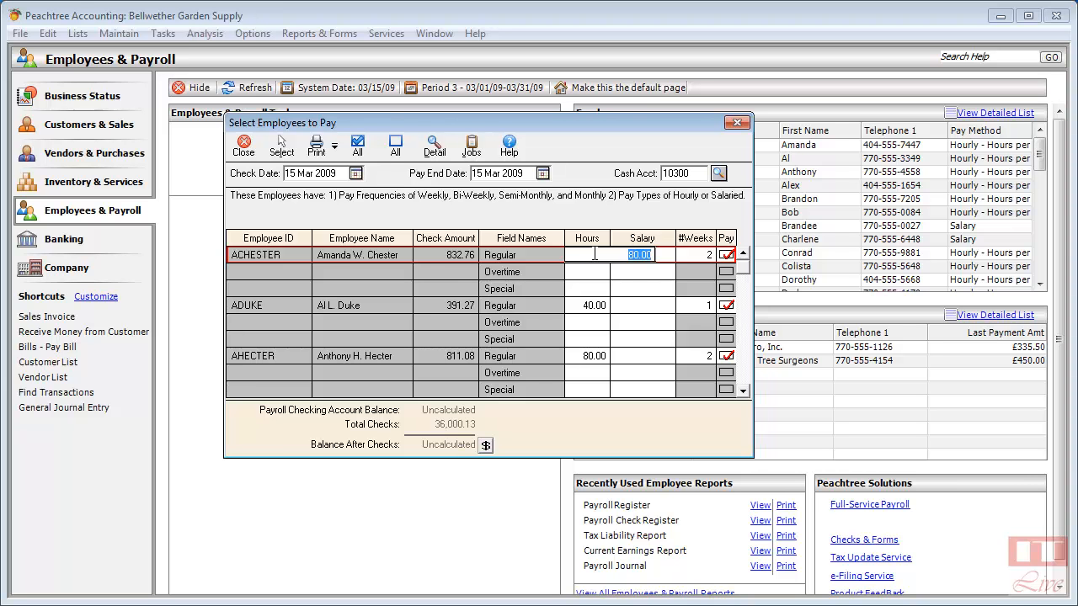
{"action": "type", "text": "70"}
{"action": "key", "text": "Tab"}
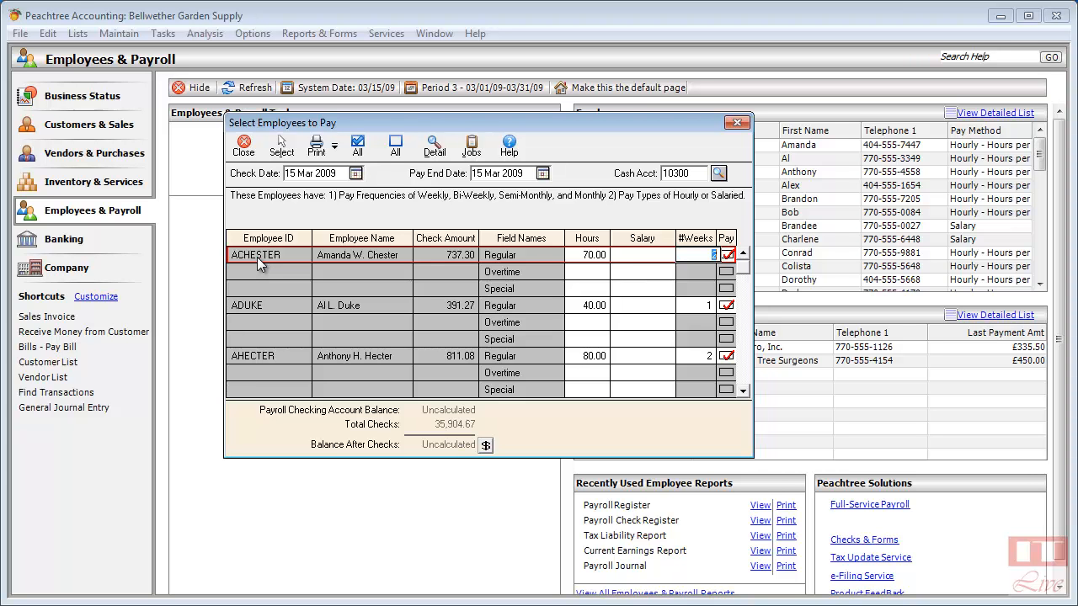
Assign 5 of the first employee's regular hours to the CHAPPLE job, phase 01-Design.
{"action": "left_click", "coordinate": [472, 146]}
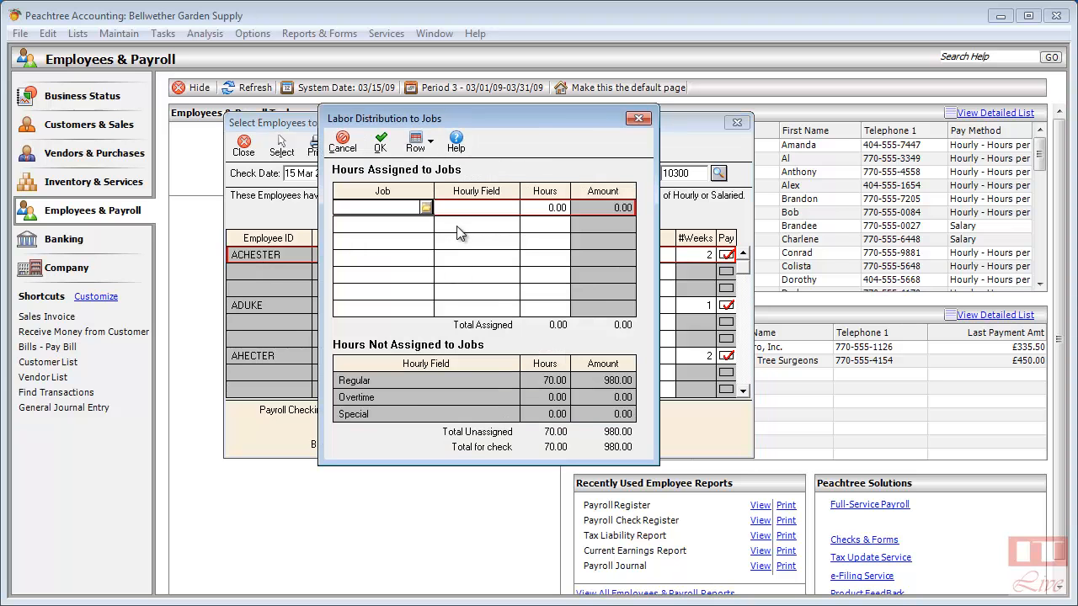
{"action": "left_click", "coordinate": [425, 208]}
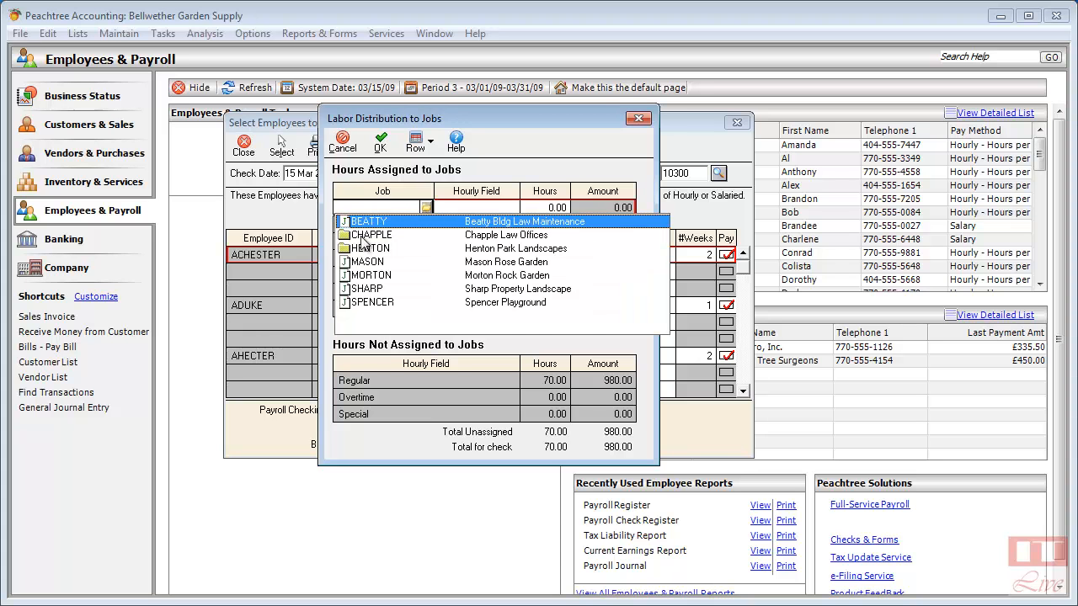
{"action": "left_click", "coordinate": [369, 236]}
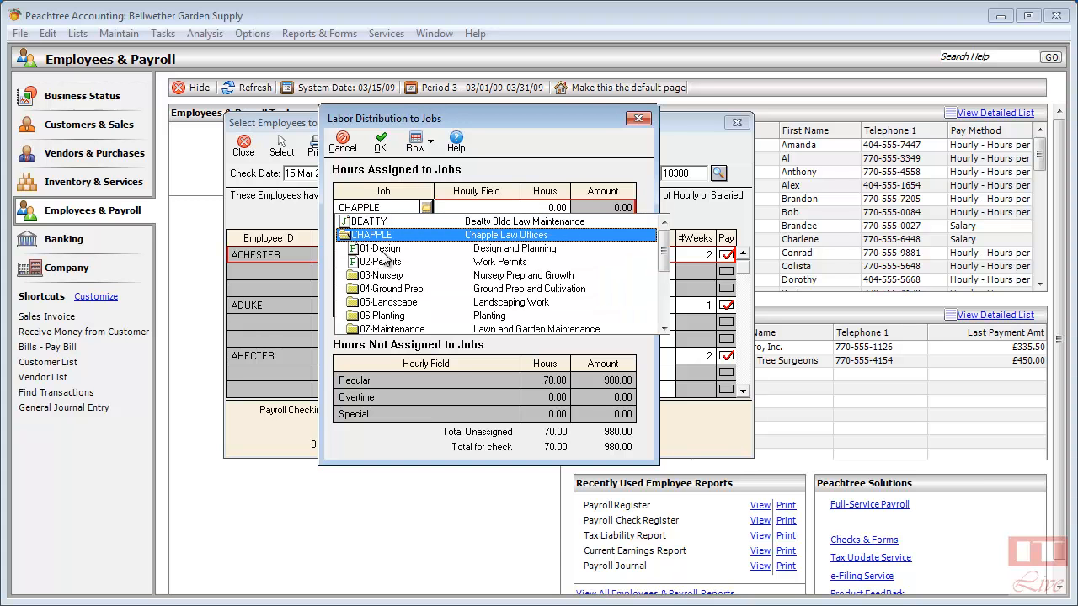
{"action": "left_click", "coordinate": [381, 250]}
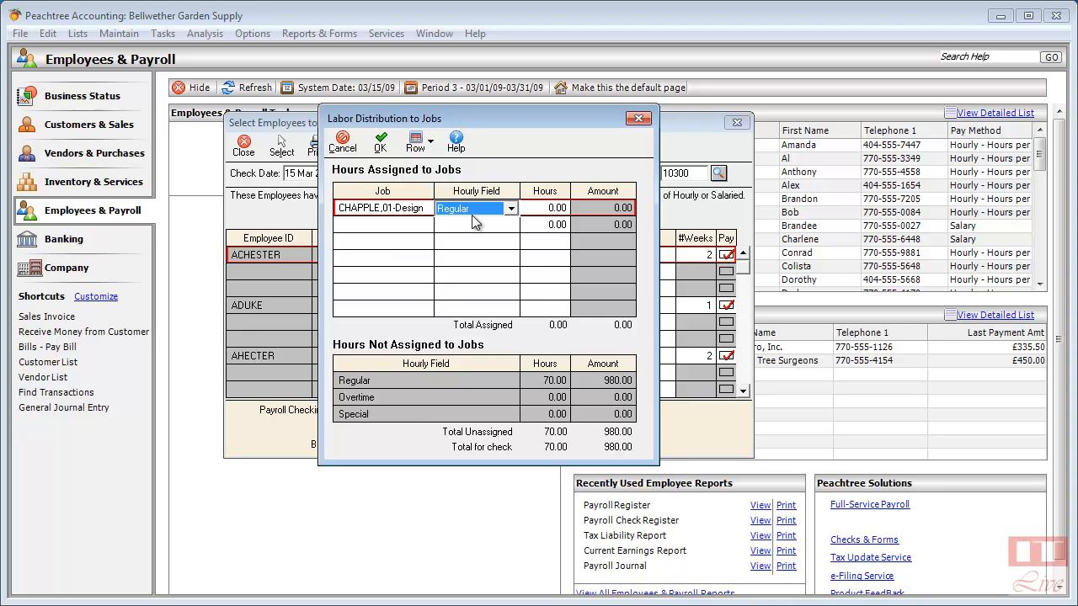
{"action": "left_click", "coordinate": [541, 209]}
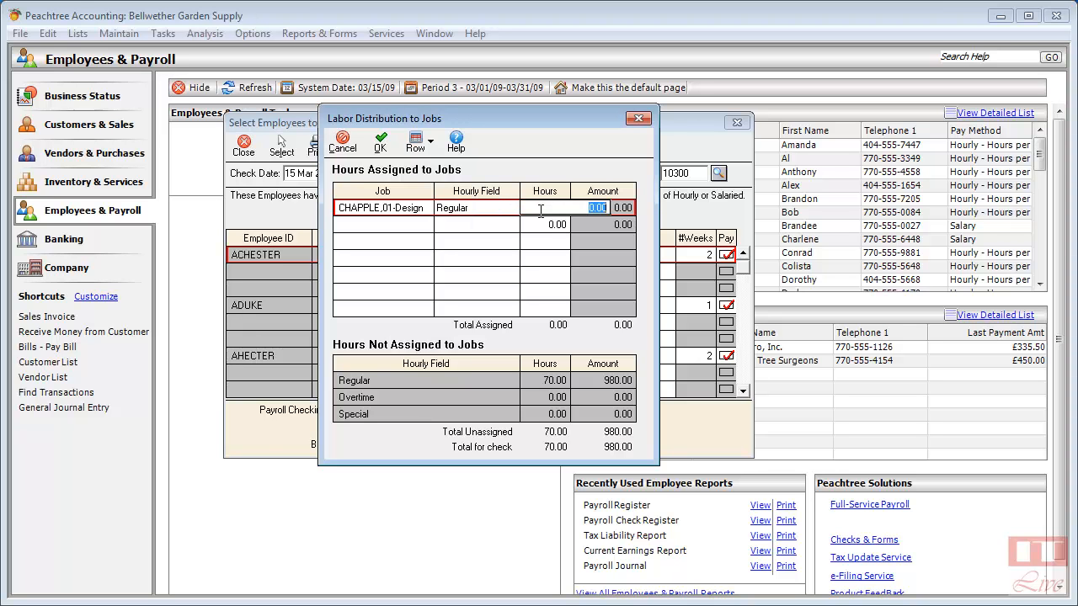
{"action": "type", "text": "5"}
{"action": "key", "text": "Tab"}
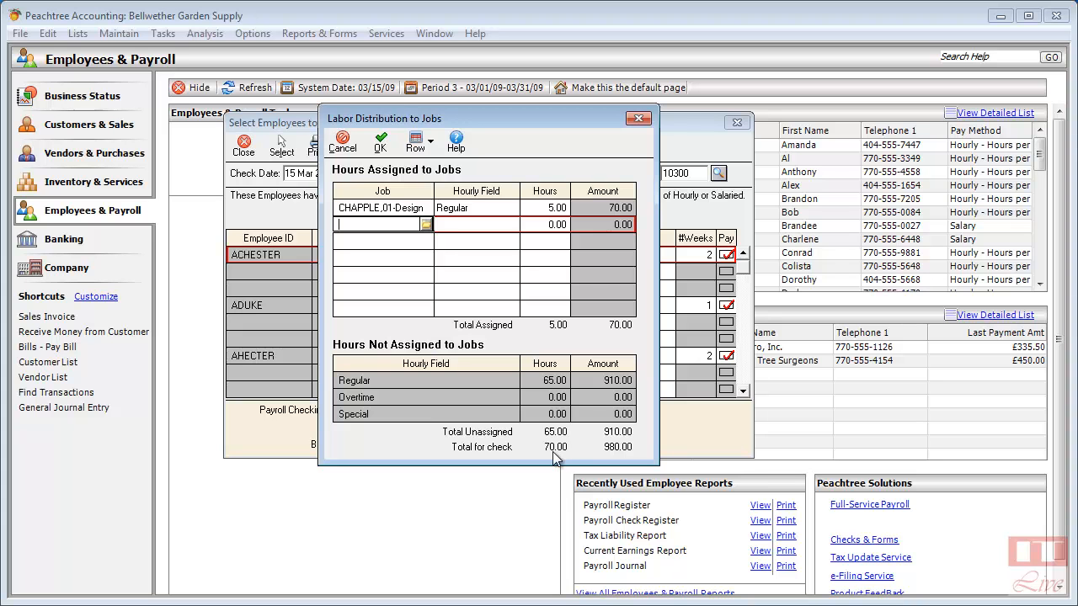
{"action": "left_click", "coordinate": [379, 147]}
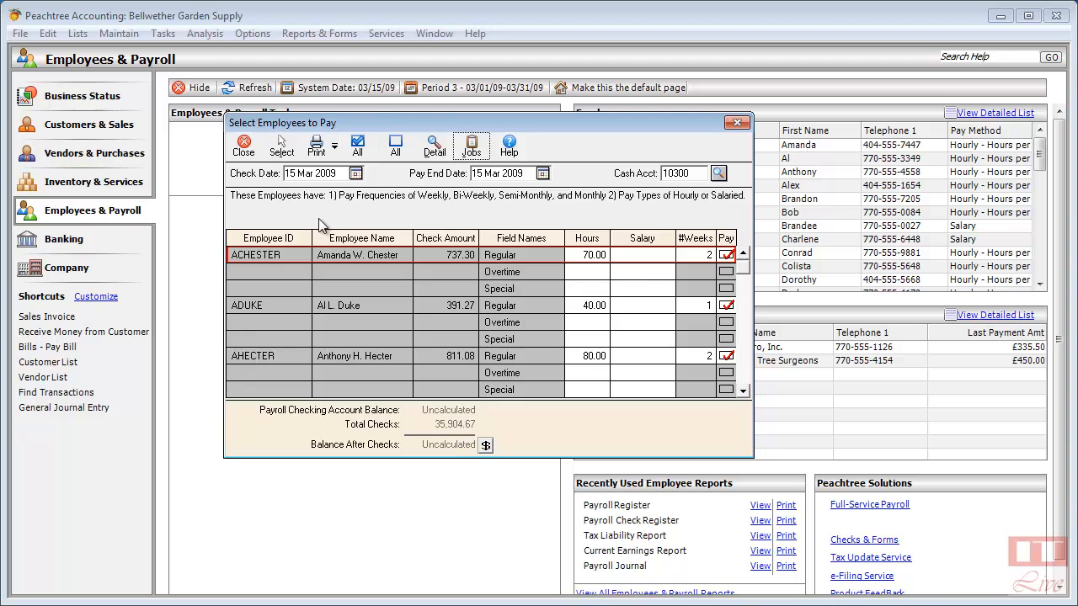
Set the check date to 6 Apr 2009 and the pay end date to 31 Mar 2009 for the selected employees.
{"action": "left_click", "coordinate": [356, 175]}
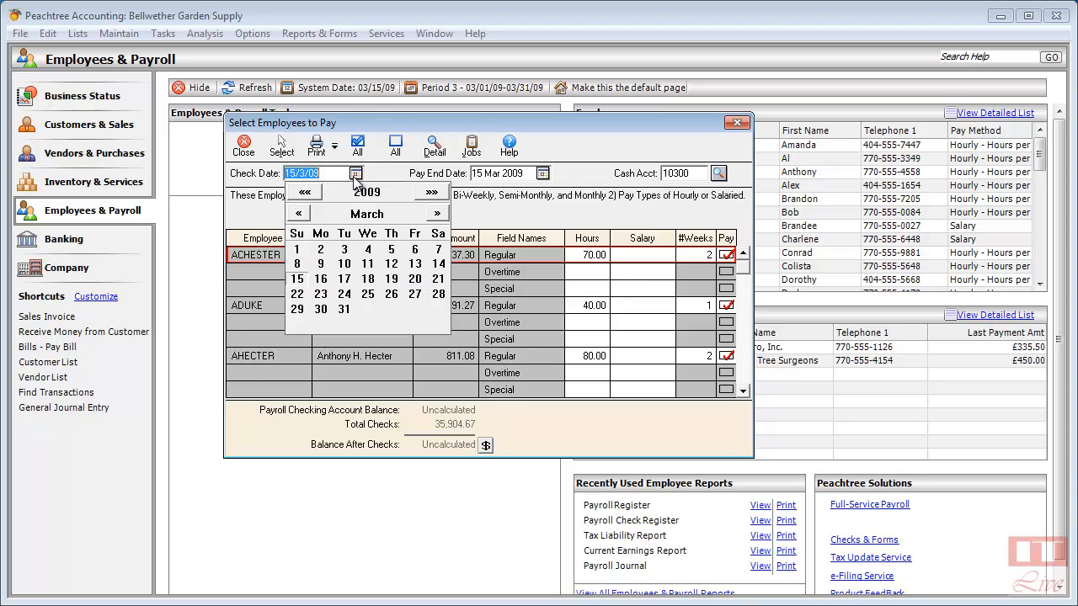
{"action": "left_click", "coordinate": [437, 215]}
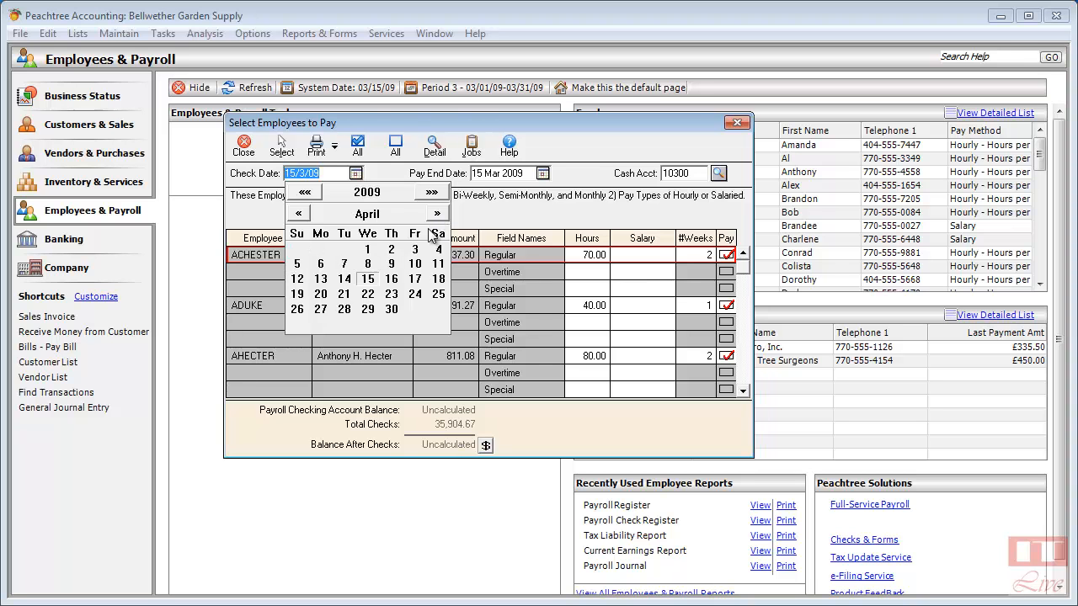
{"action": "left_click", "coordinate": [321, 264]}
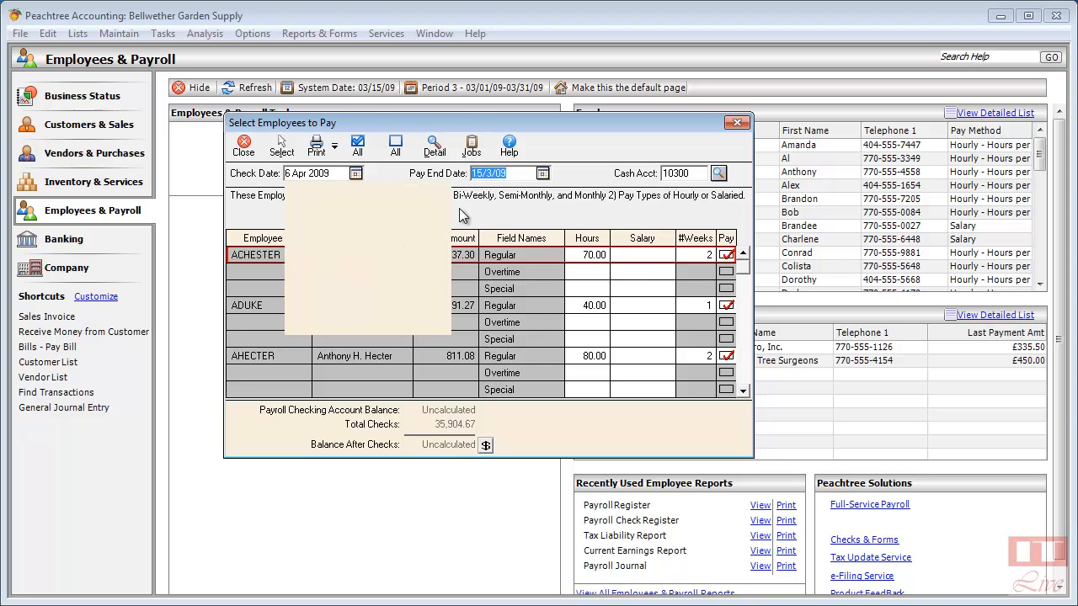
{"action": "left_click", "coordinate": [543, 174]}
{"action": "left_click", "coordinate": [536, 307]}
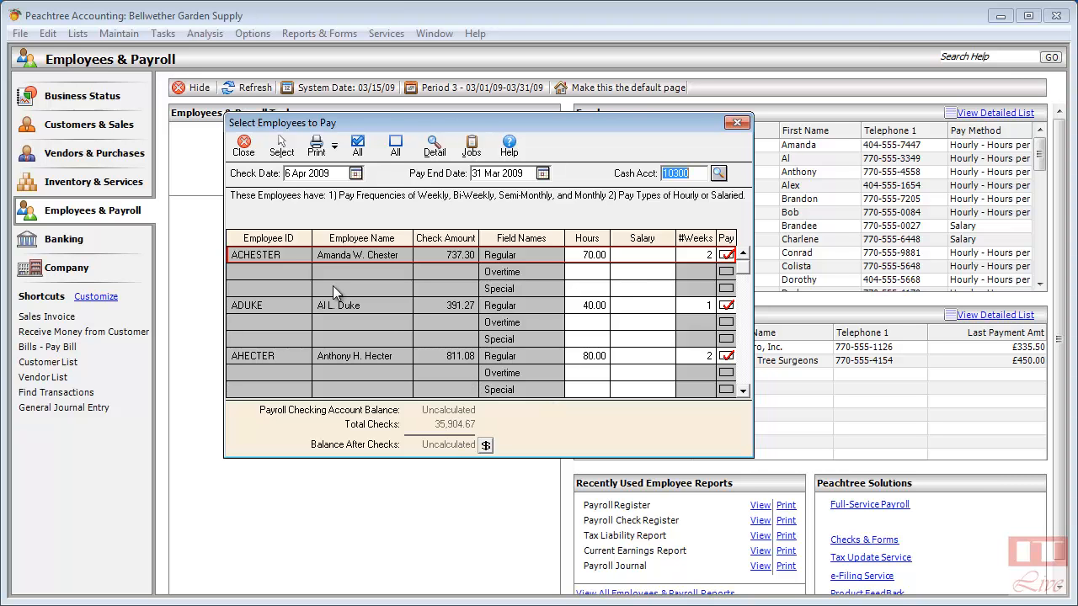
Set the first check number to 1294 and preview the payroll checks, examining the first employee's check up close before closing the preview.
{"action": "left_click", "coordinate": [336, 146]}
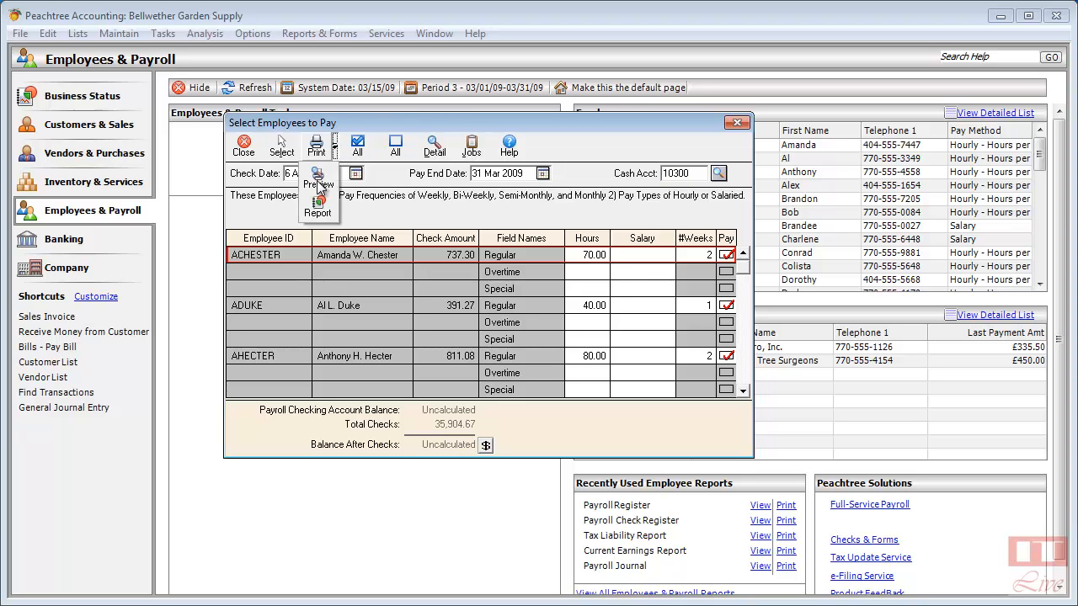
{"action": "left_click", "coordinate": [318, 187]}
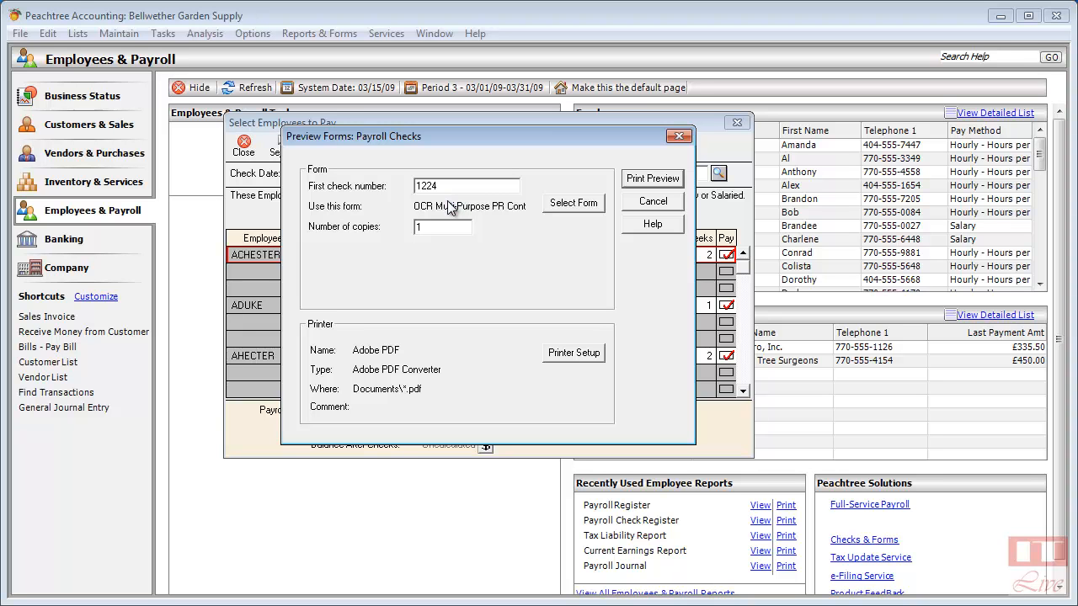
{"action": "left_click_drag", "start_coordinate": [448, 183], "coordinate": [400, 187]}
{"action": "left_click", "coordinate": [634, 179]}
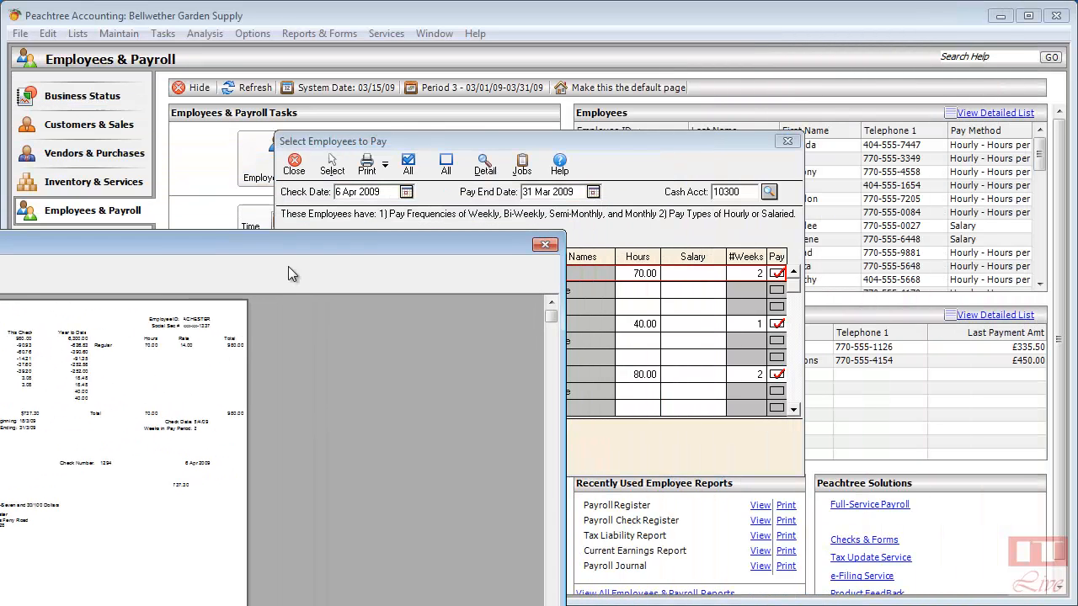
{"action": "left_click_drag", "start_coordinate": [150, 247], "coordinate": [564, 58]}
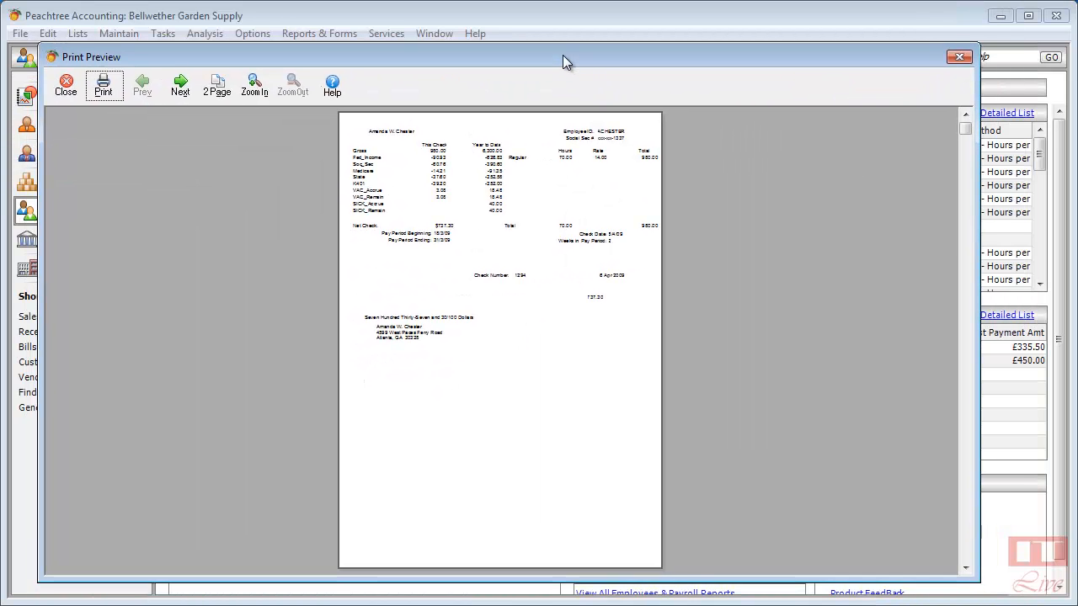
{"action": "left_click", "coordinate": [252, 85]}
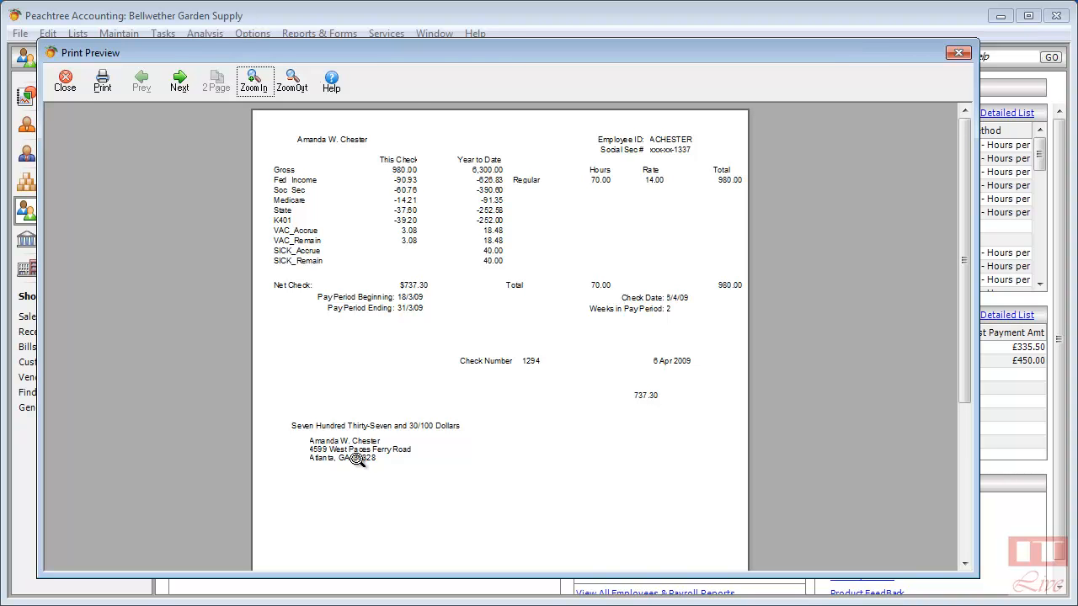
{"action": "left_click", "coordinate": [54, 91]}
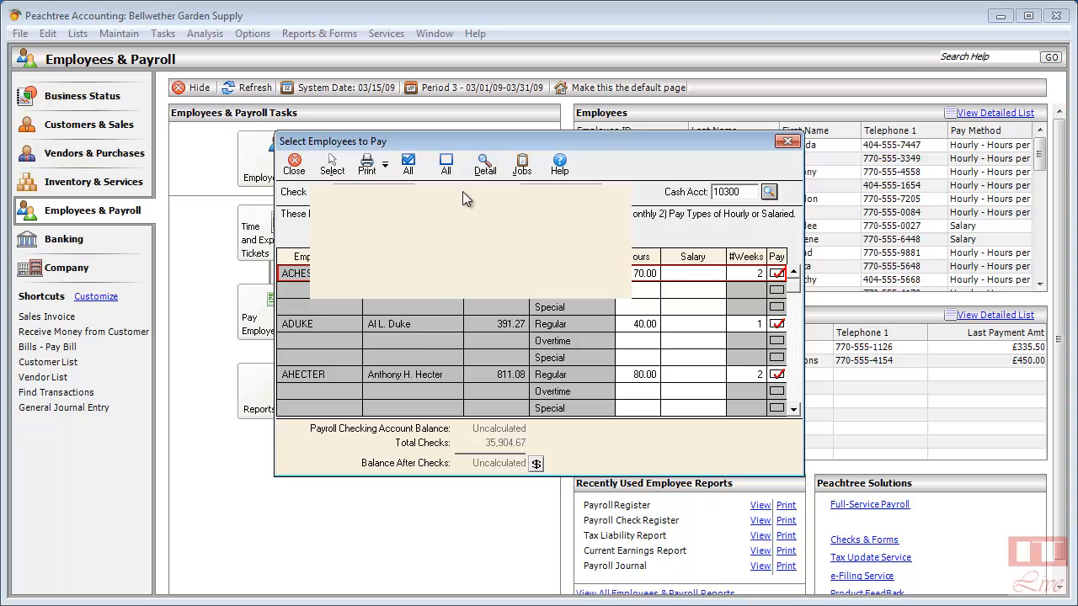
Print the selected employees' payroll checks to PDF, replacing PEACHW - OCR Multi-Purpose PR Cont.pdf, and accept the assignment of check numbers.
{"action": "left_click", "coordinate": [291, 169]}
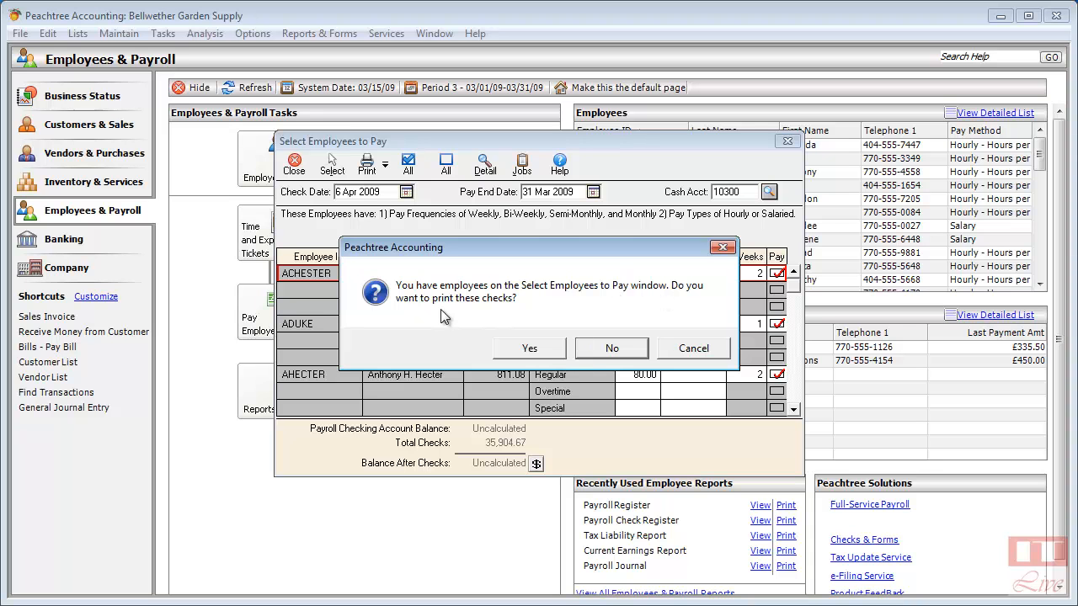
{"action": "left_click", "coordinate": [526, 349]}
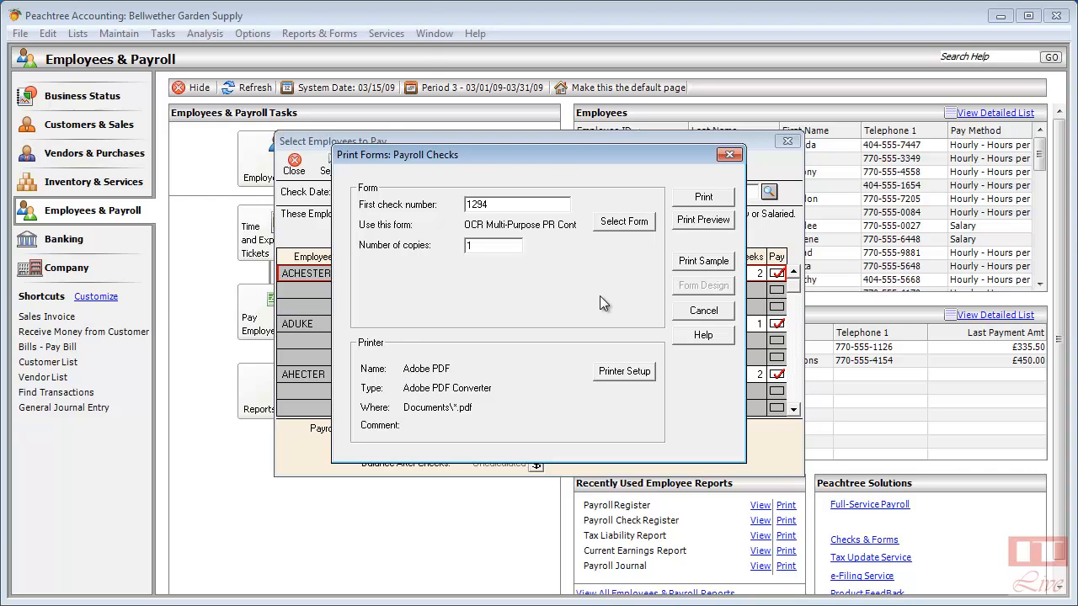
{"action": "left_click", "coordinate": [722, 199]}
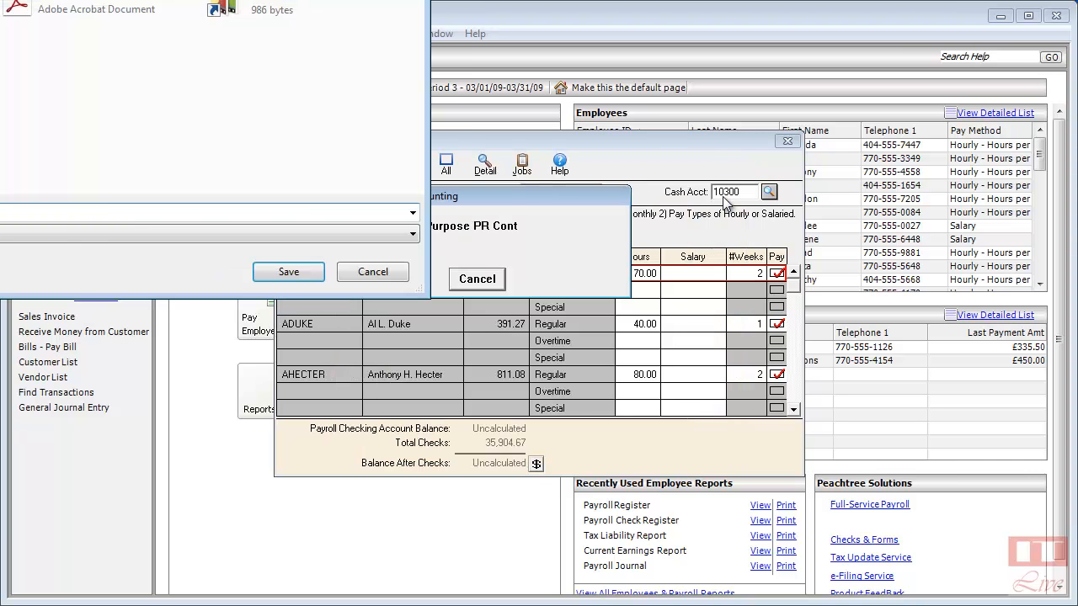
{"action": "left_click", "coordinate": [287, 272]}
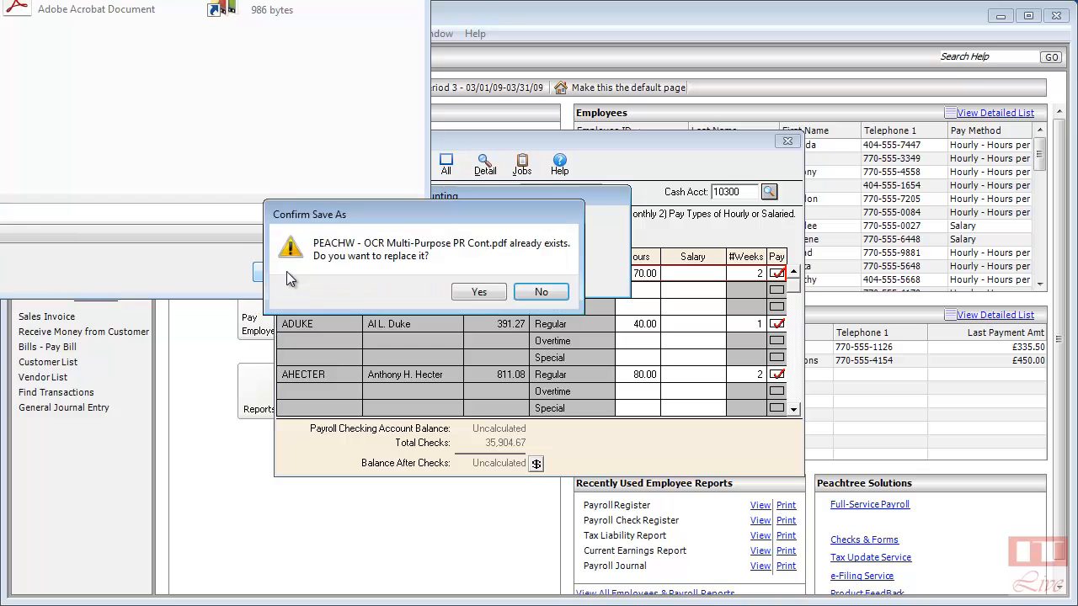
{"action": "left_click", "coordinate": [473, 292]}
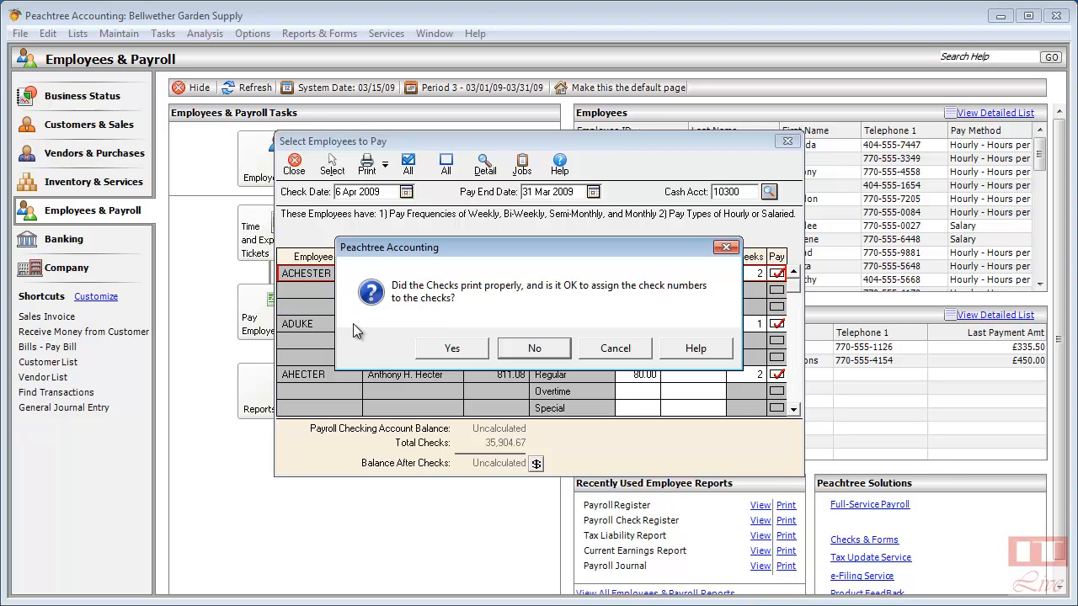
{"action": "left_click", "coordinate": [452, 349]}
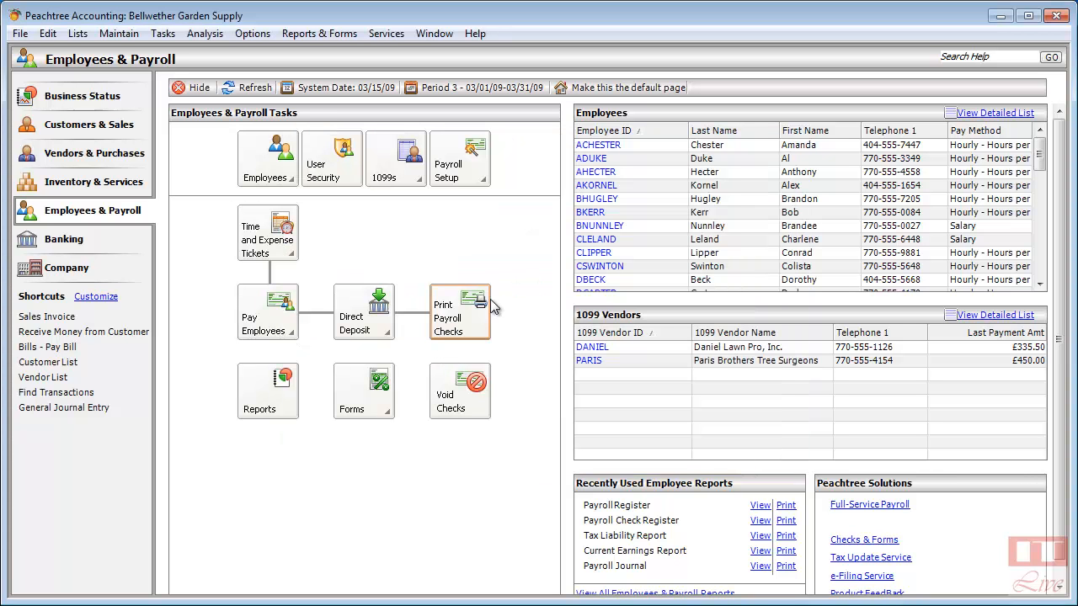